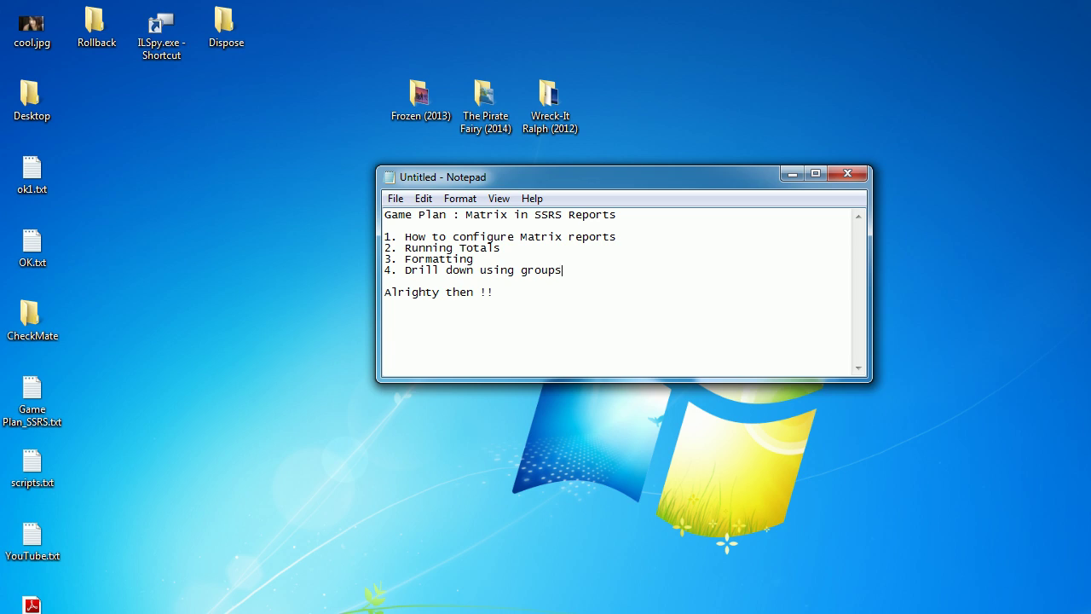
Highlight the drill-down note, then preview MatrixReportBySale's product quantities per employee
mouse_move(405, 270)
left_mouse_down()
mouse_move(487, 258)
mouse_move(562, 270)
left_mouse_up()
key("Right")
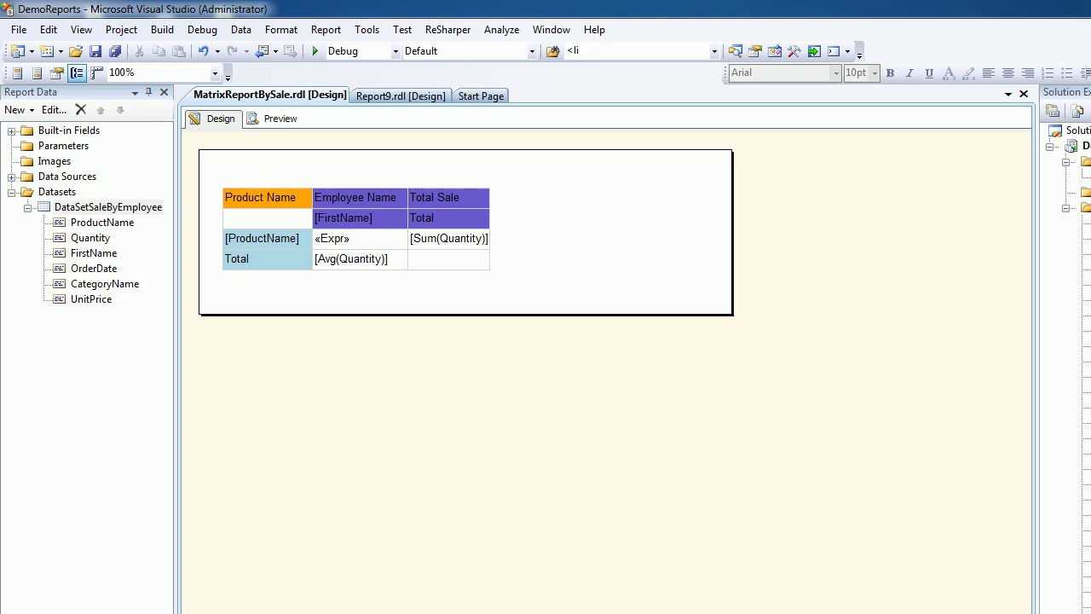
left_click(274, 118)
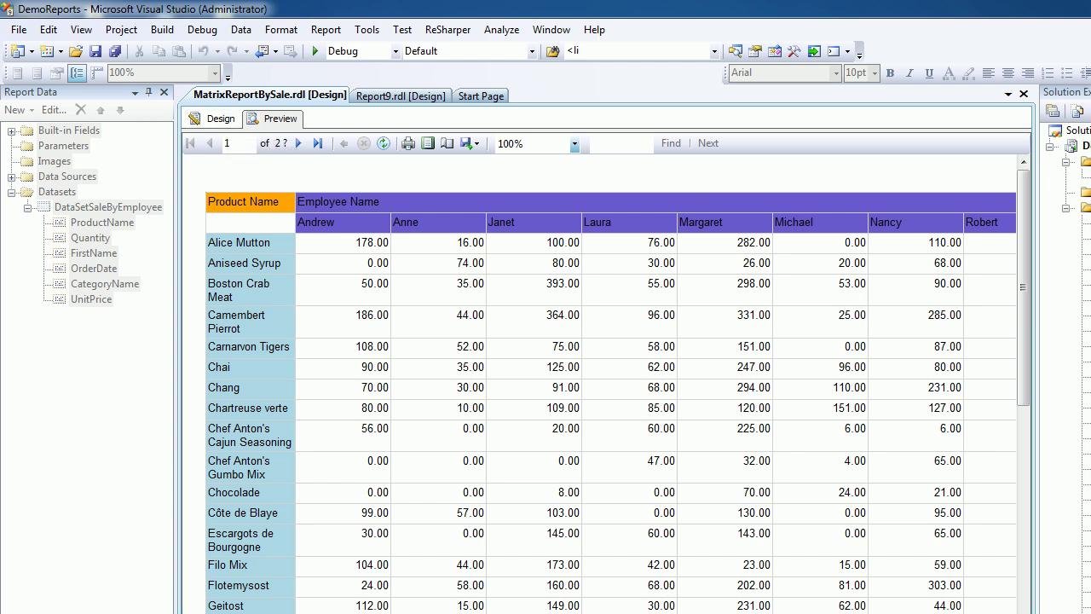
Back in Design, select the [ProductName] row and inspect, then dismiss, its row menu
left_click(214, 118)
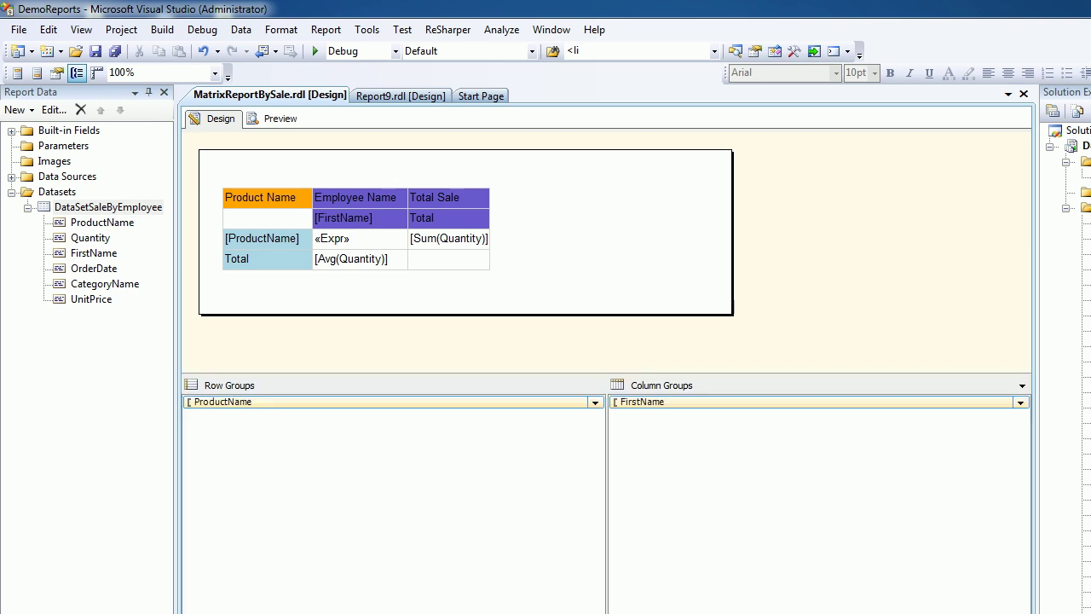
left_click(226, 239)
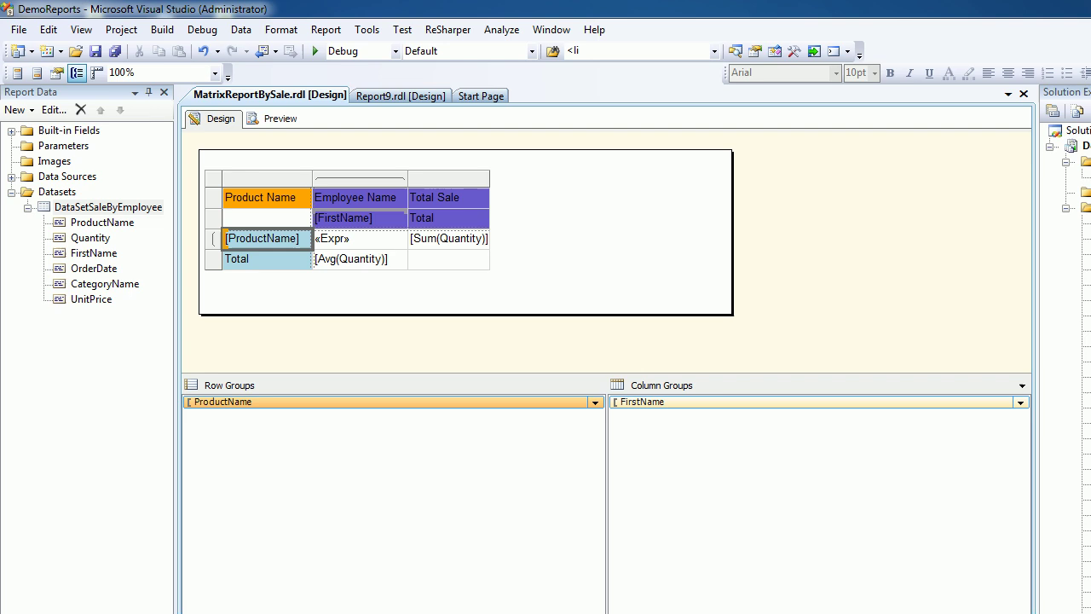
left_click(342, 218)
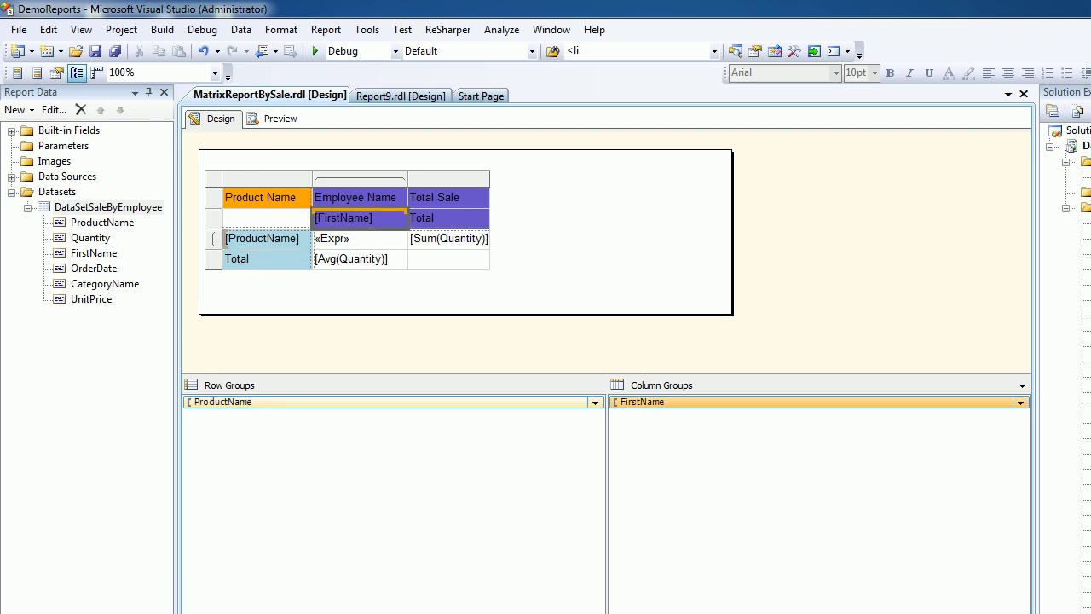
left_click(214, 239)
right_click(214, 240)
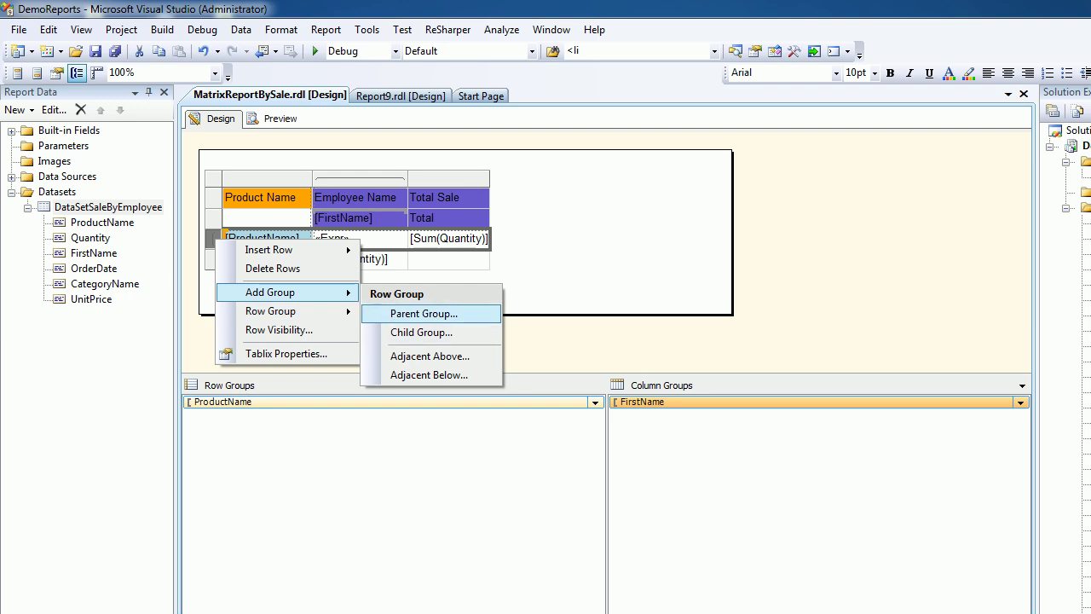
left_click(108, 207)
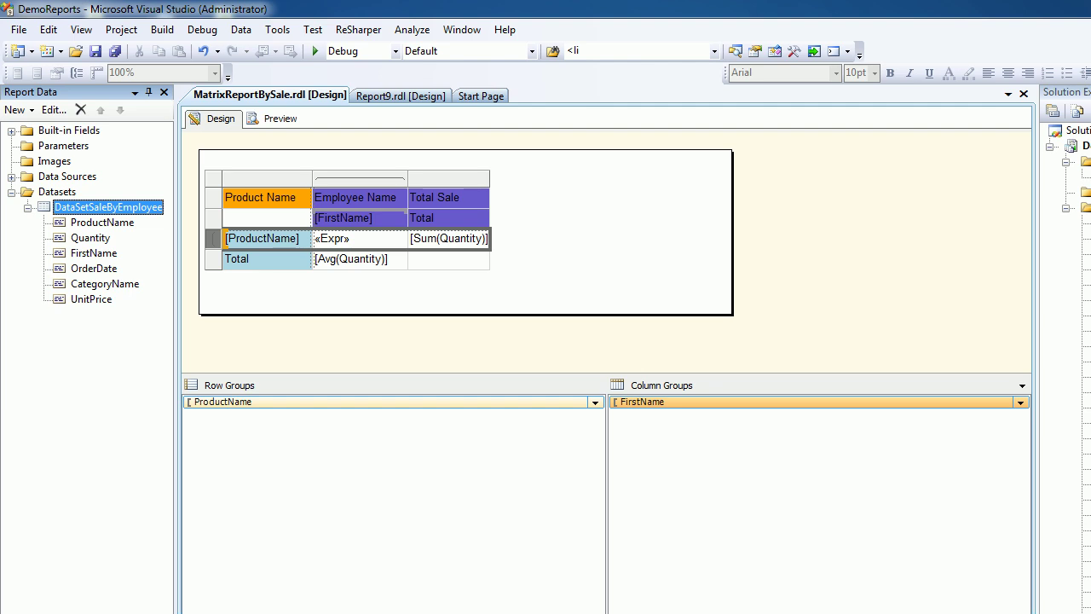
right_click(146, 207)
left_click(175, 255)
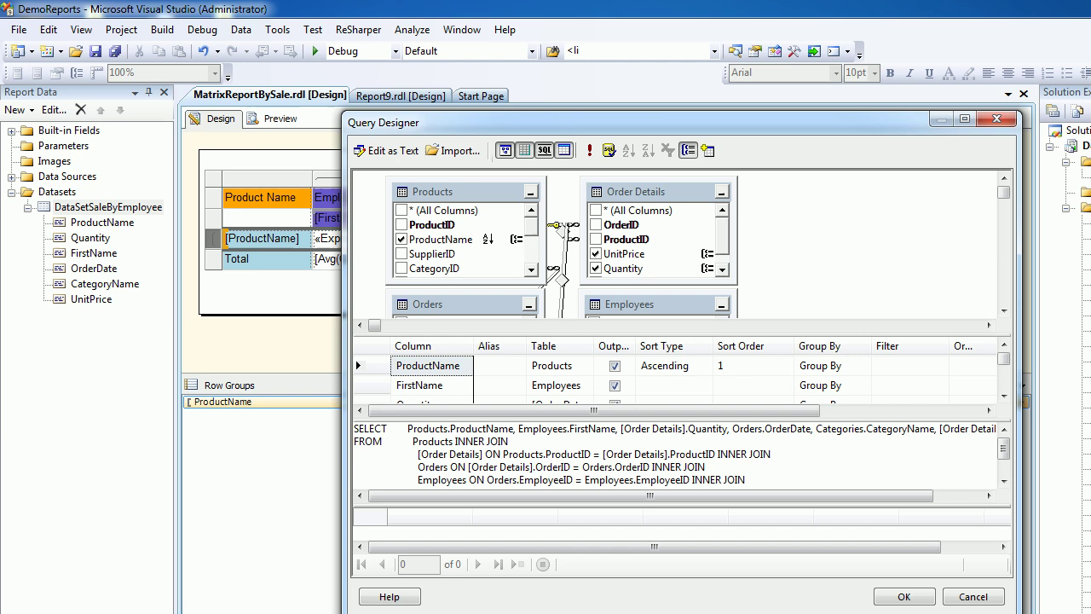
scroll(682, 308, "down", 5)
scroll(682, 308, "up", 2)
left_click(528, 266)
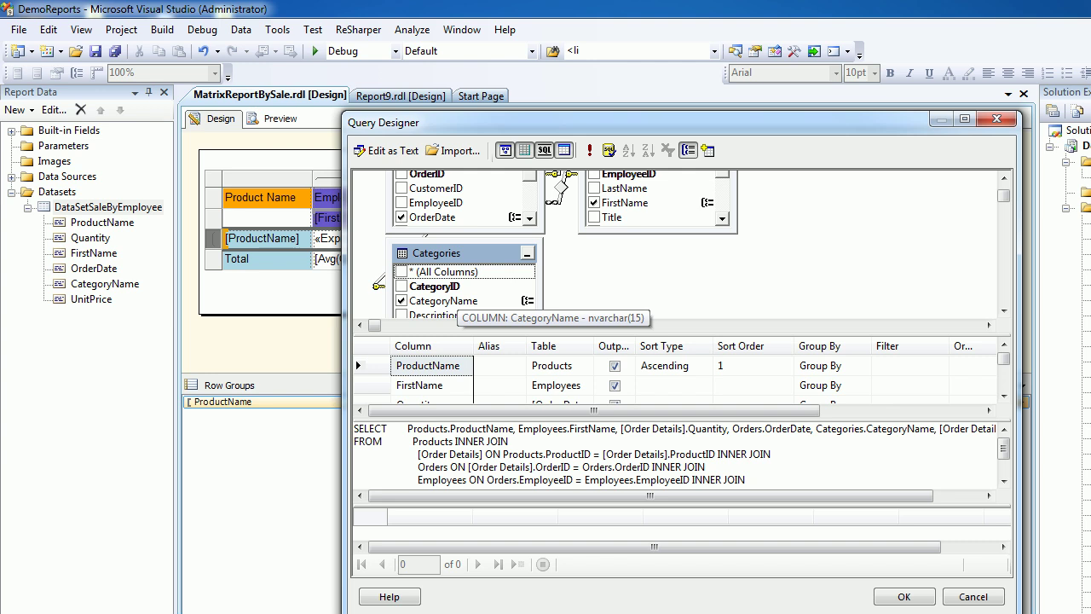
left_click(589, 150)
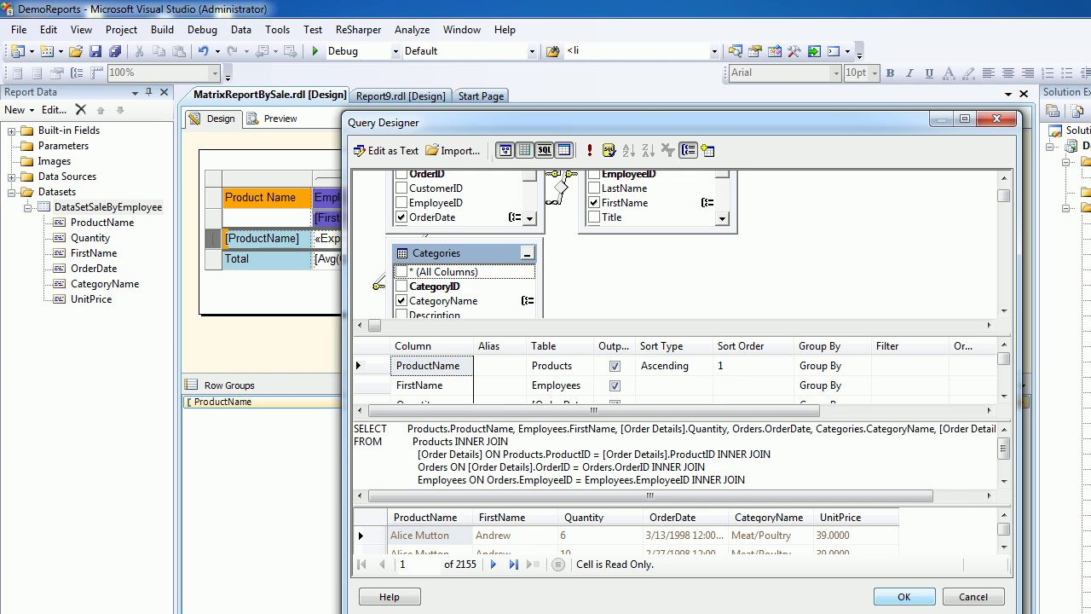
left_click(904, 596)
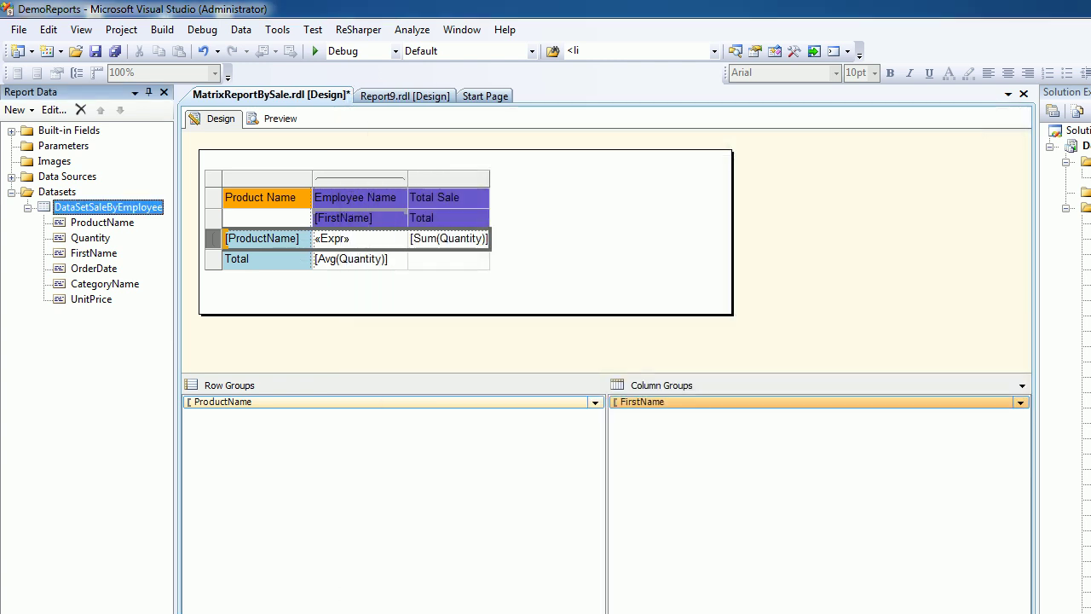
Add a parent row group grouped by [CategoryName] above the [ProductName] rows
right_click(217, 239)
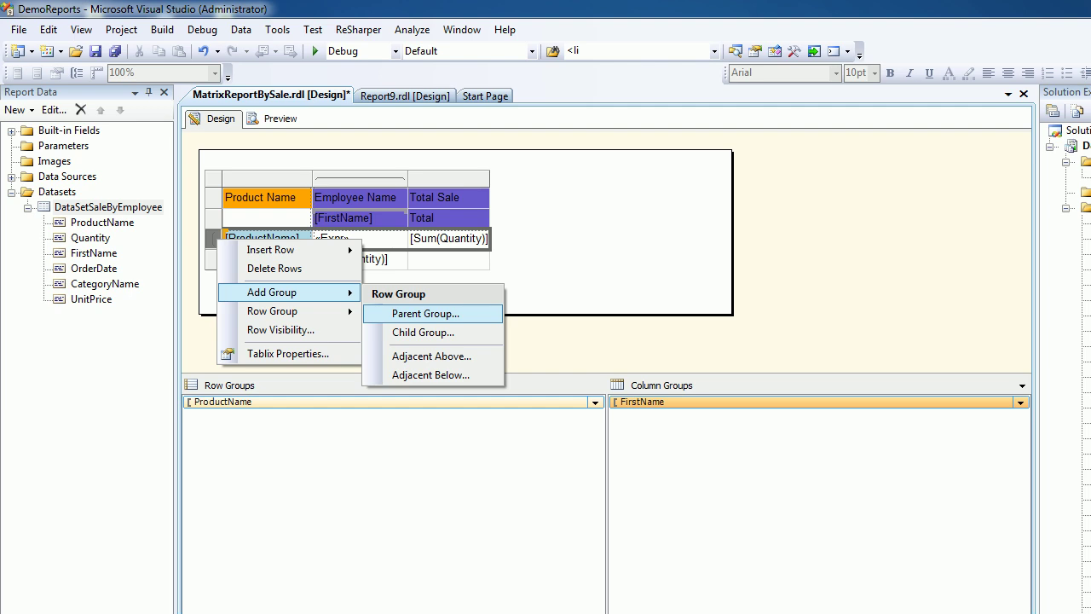
left_click(425, 313)
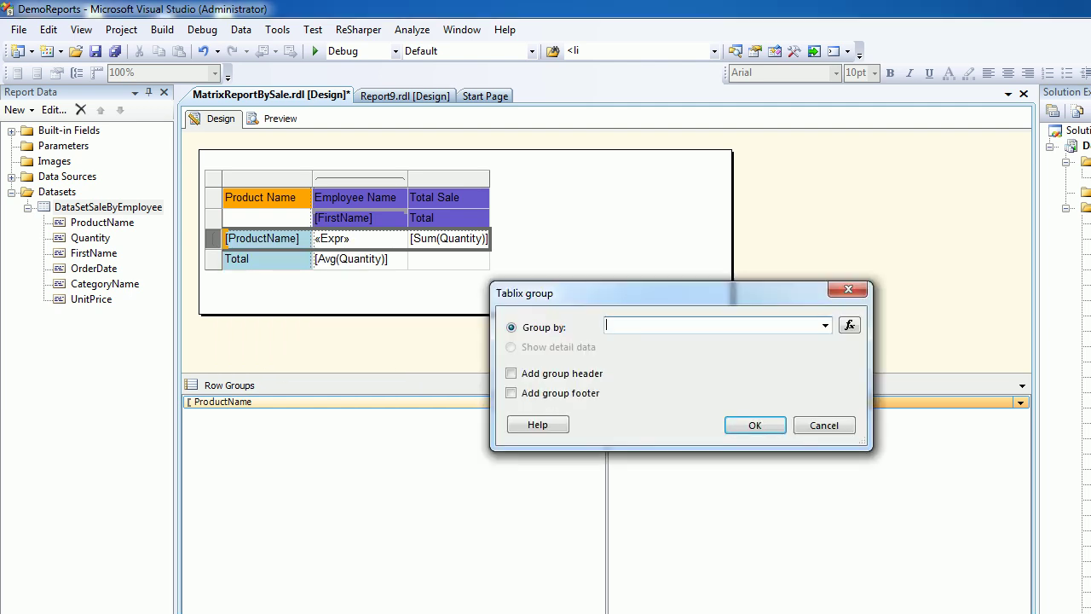
left_click(825, 325)
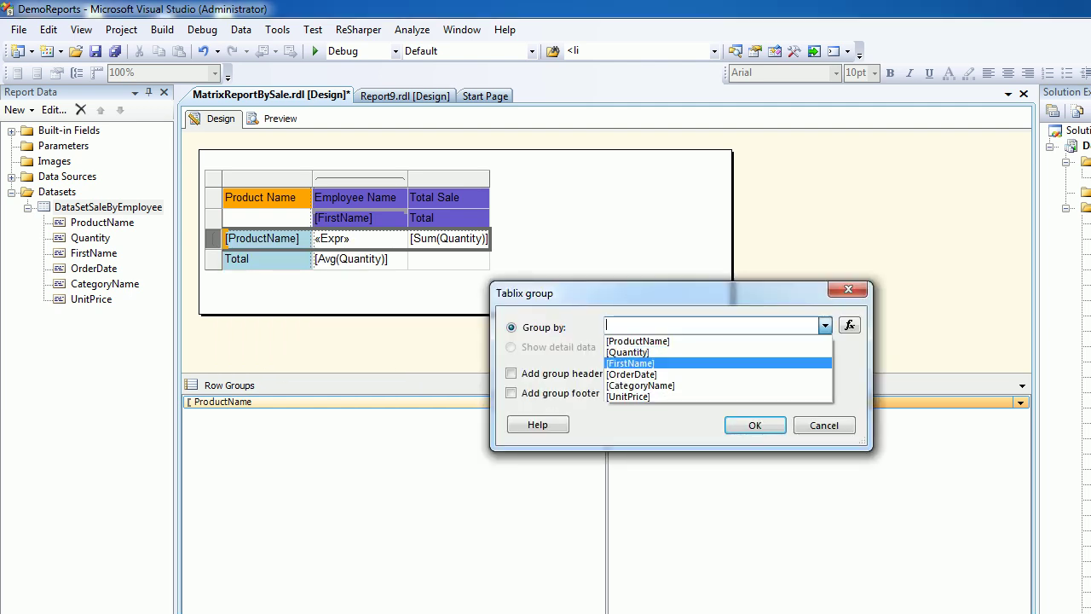
left_click(639, 385)
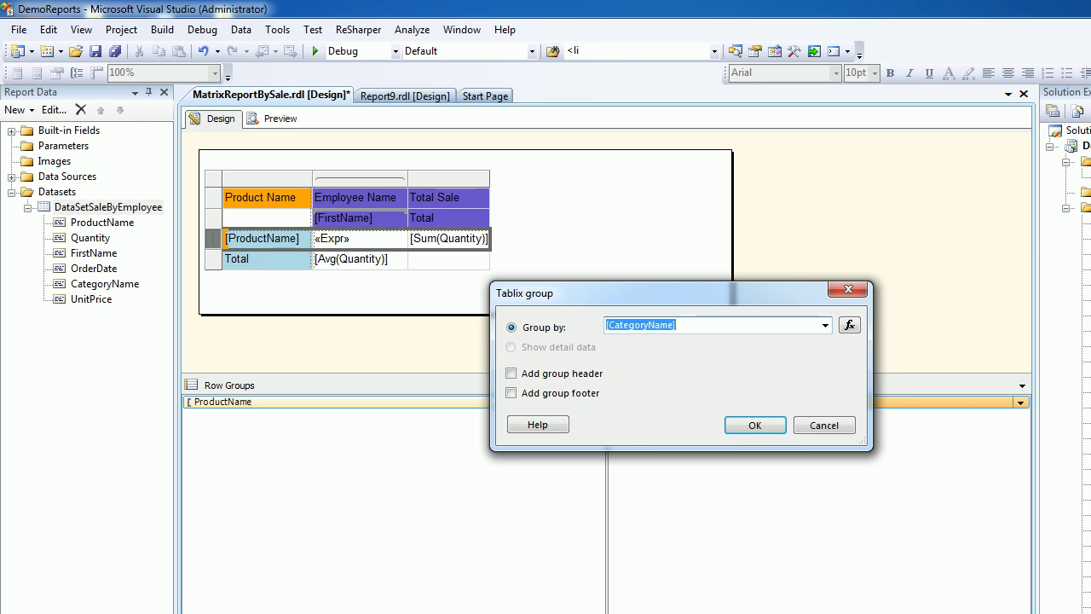
left_click(755, 424)
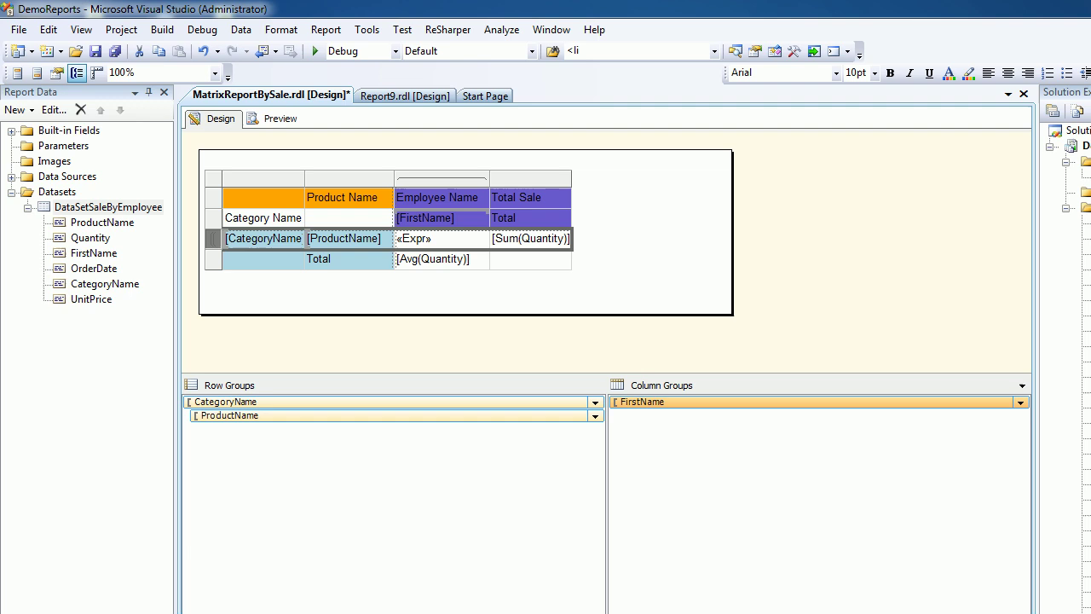
Preview products listed under categories like Beverages and Condiments, then return to Design
left_click(274, 119)
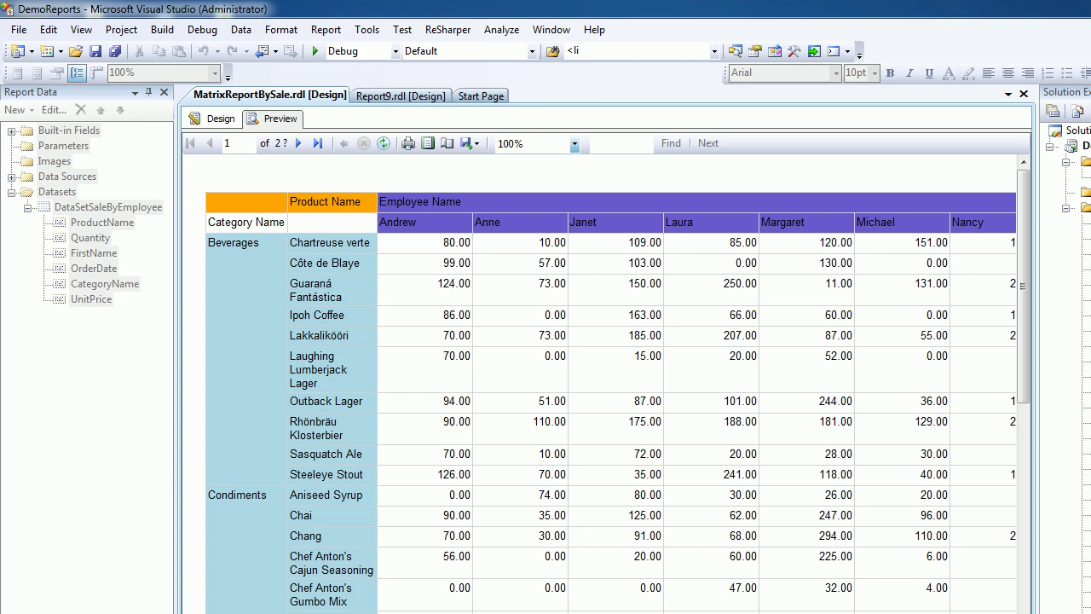
scroll(596, 383, "down", 2)
scroll(596, 383, "down", 5)
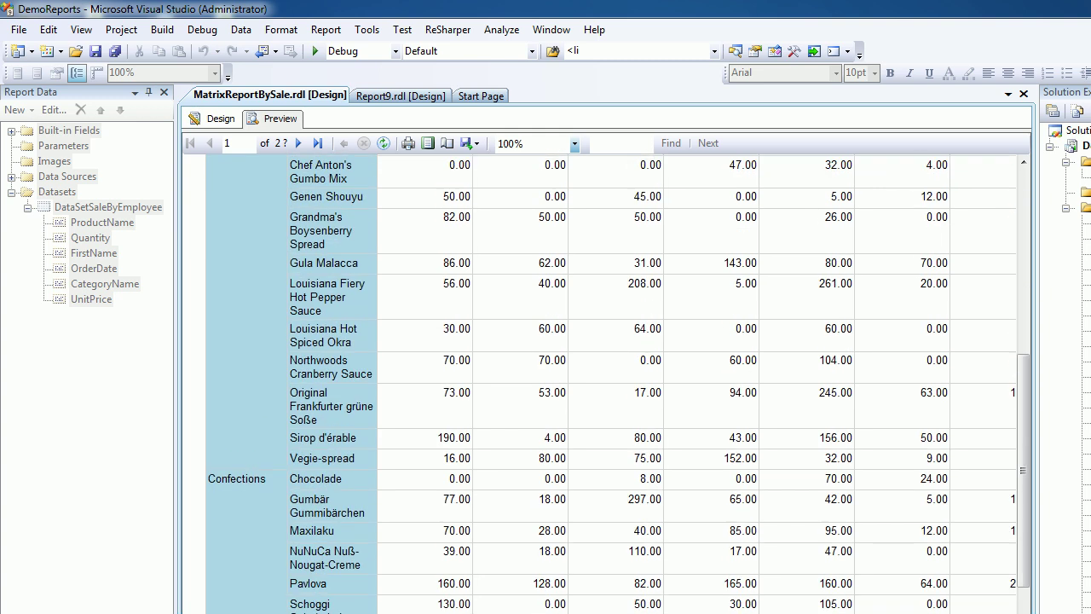
scroll(596, 383, "down", 5)
scroll(597, 383, "down", 5)
scroll(596, 383, "down", 3)
scroll(597, 383, "down", 5)
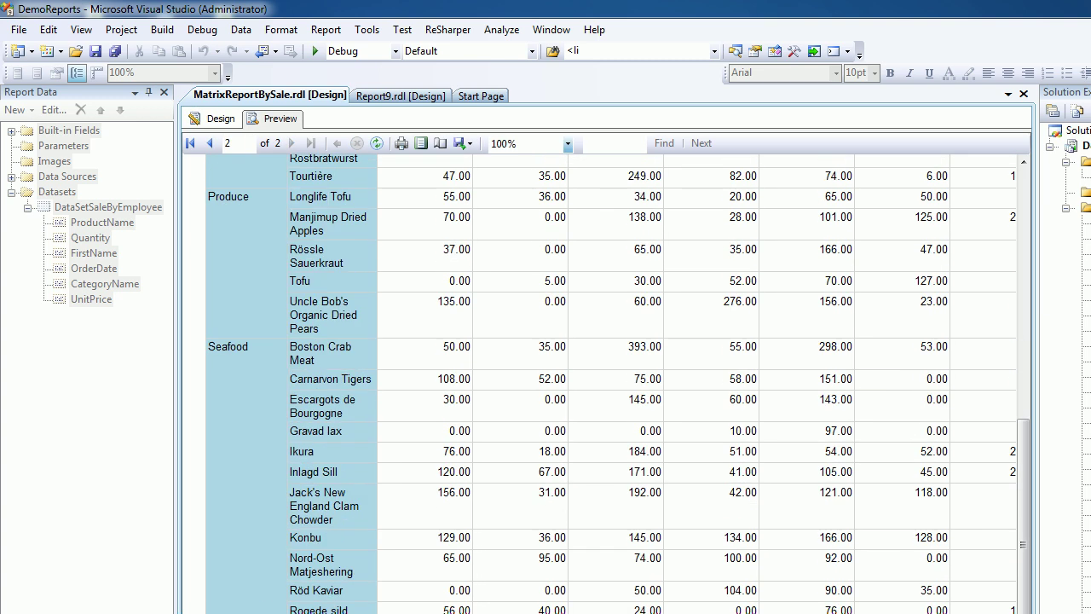
scroll(597, 384, "up", 1)
scroll(597, 383, "up", 5)
scroll(597, 383, "up", 5)
scroll(596, 384, "up", 5)
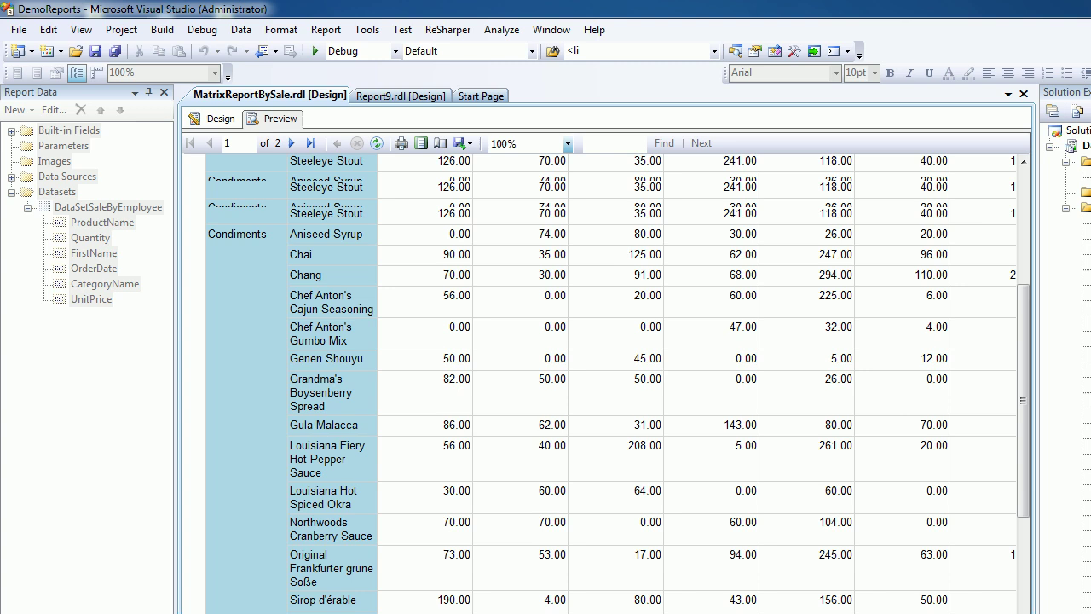
scroll(596, 383, "up", 5)
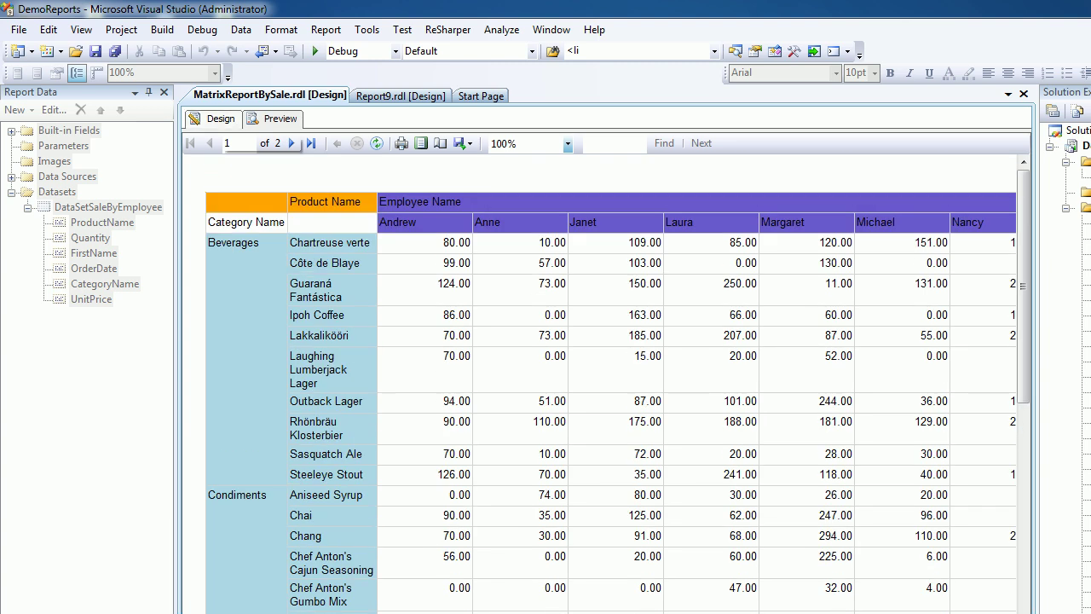
left_click(215, 119)
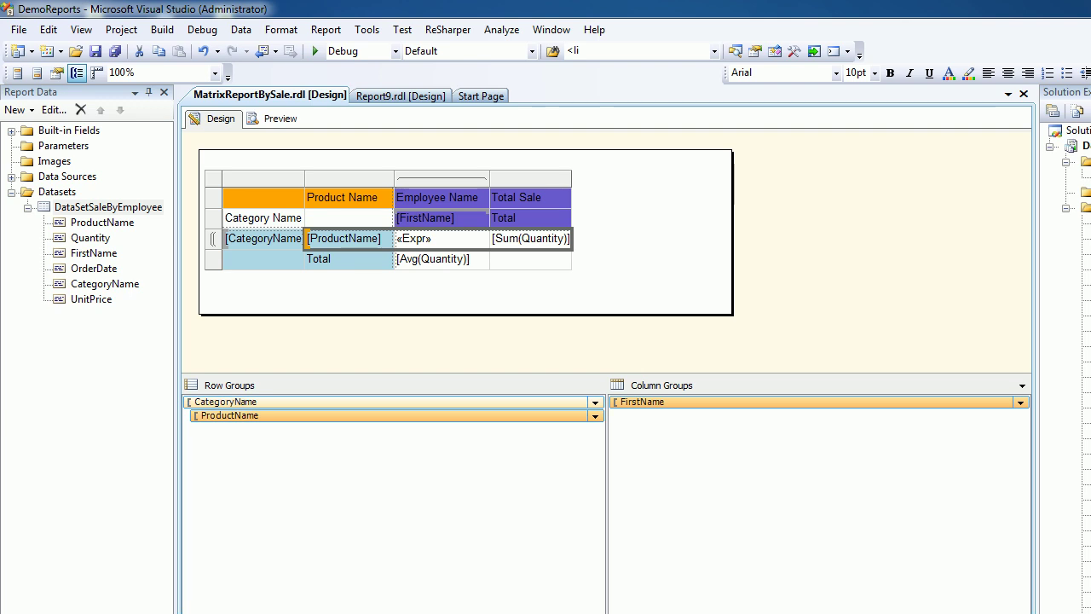
Make the ProductName group's visibility toggleable by the CategoryName report item
left_click(230, 415)
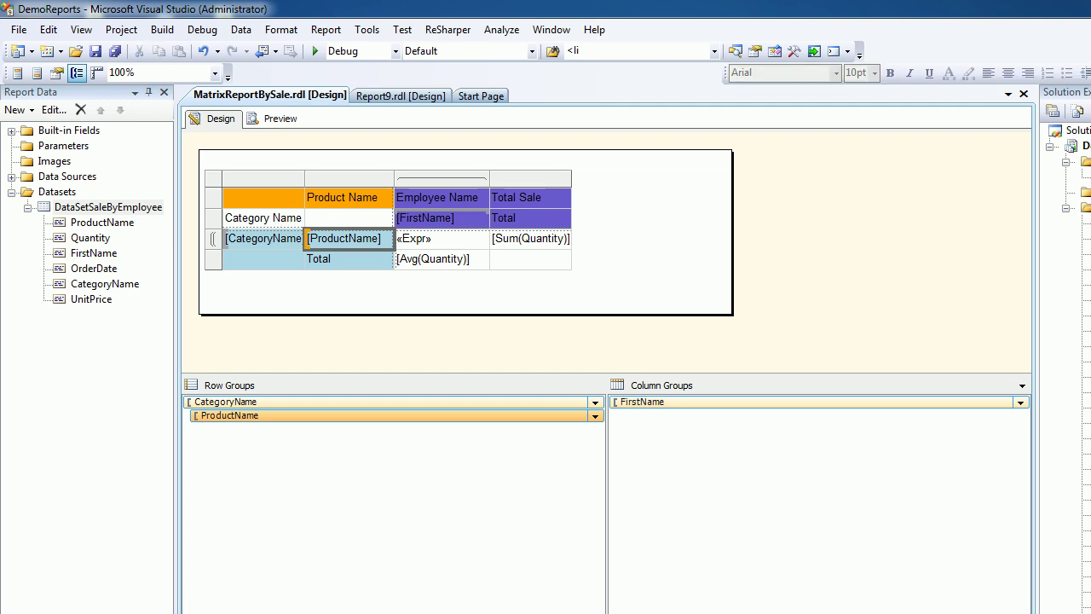
right_click(242, 415)
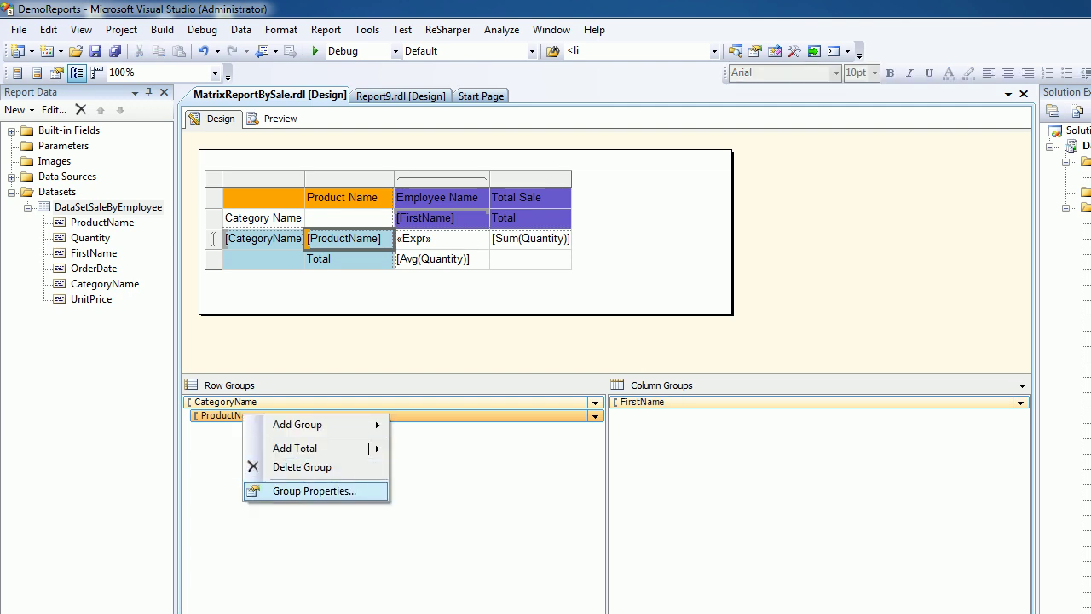
left_click(314, 491)
left_click(473, 273)
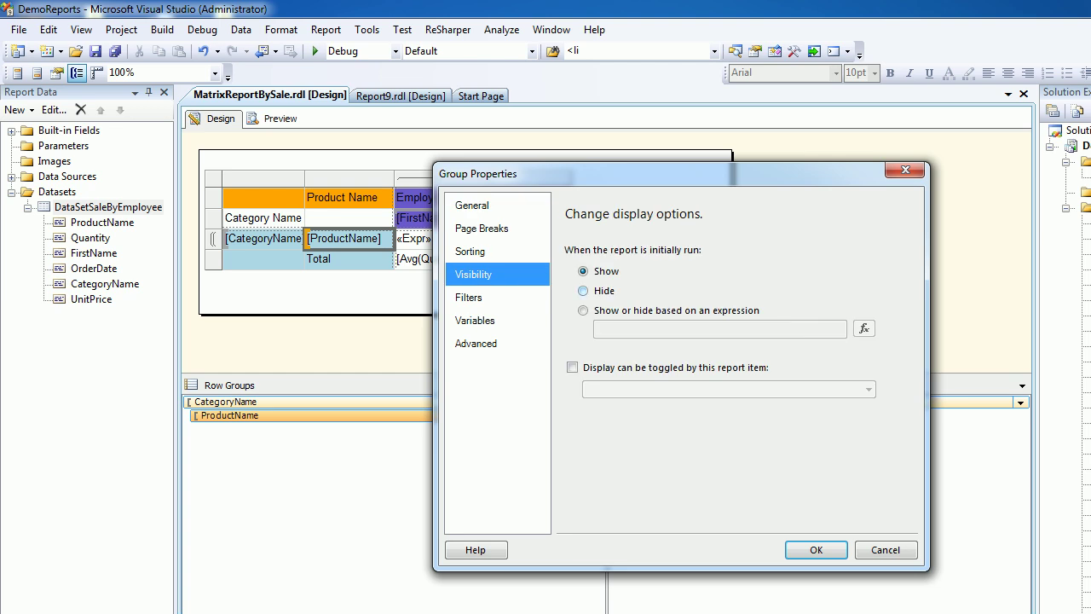
left_click(572, 368)
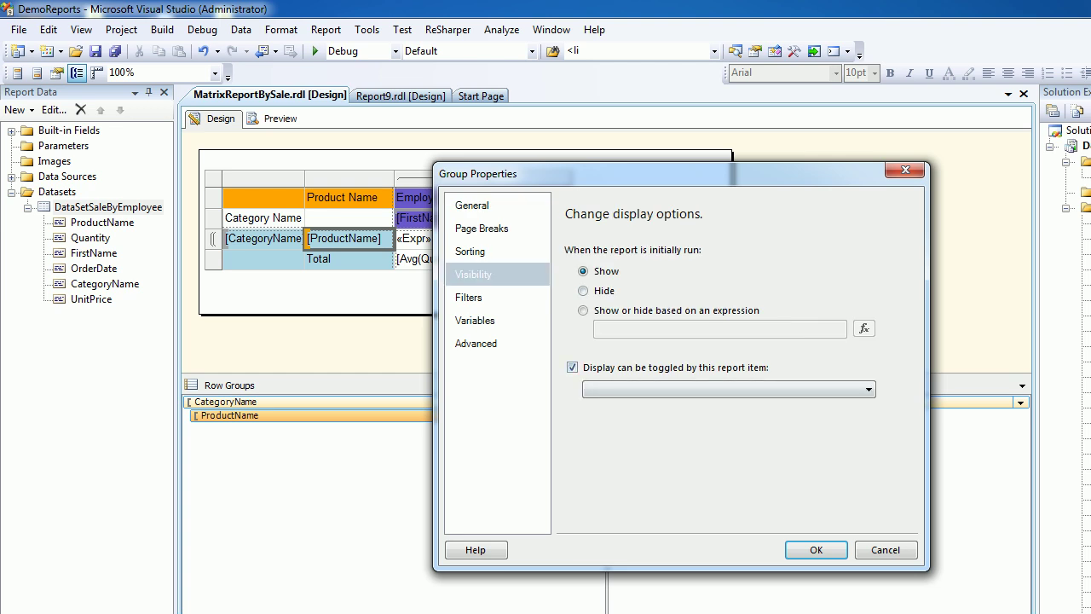
left_click(868, 389)
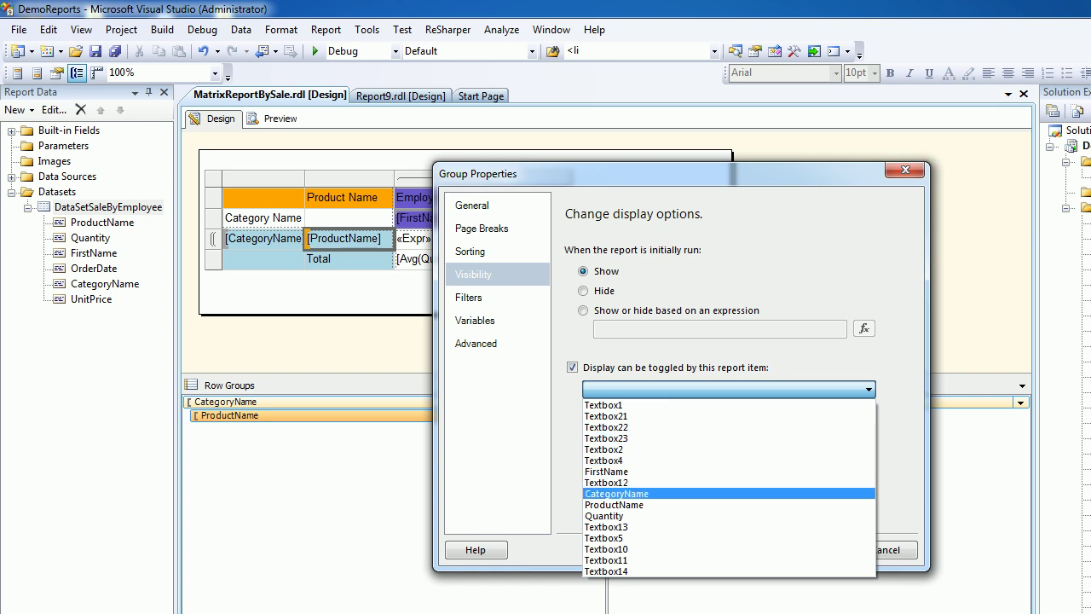
left_click(616, 494)
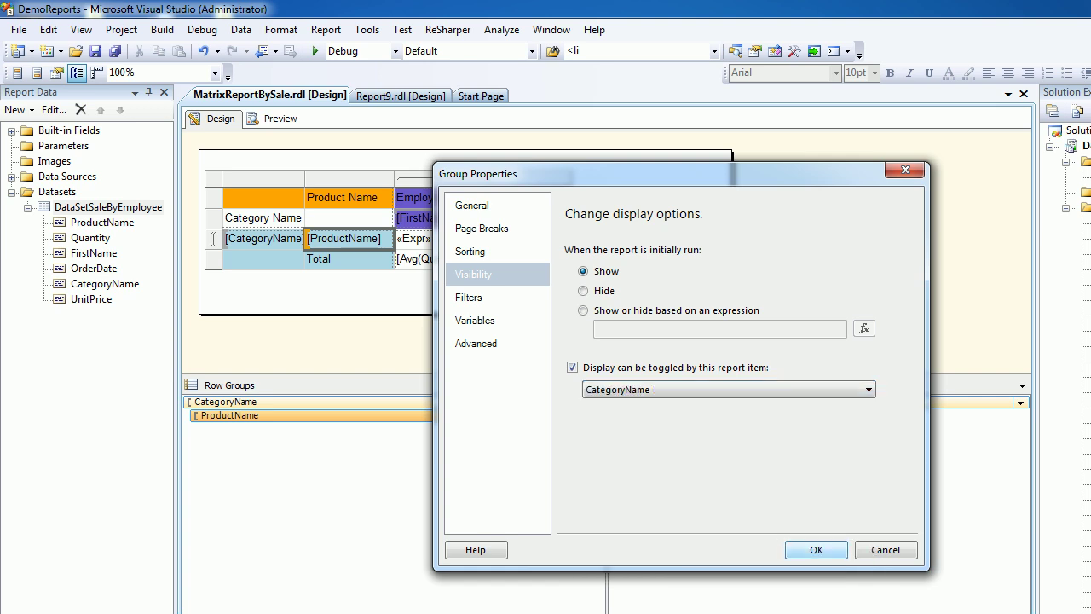
left_click(815, 549)
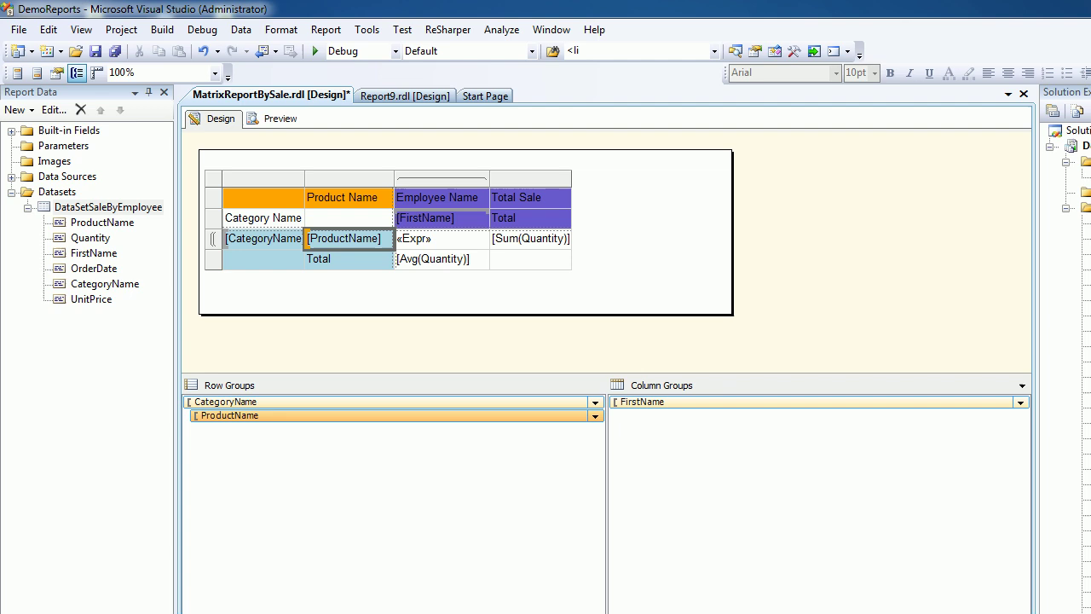
Save the report, preview it and collapse Beverages, then return to Design
key("ctrl+s")
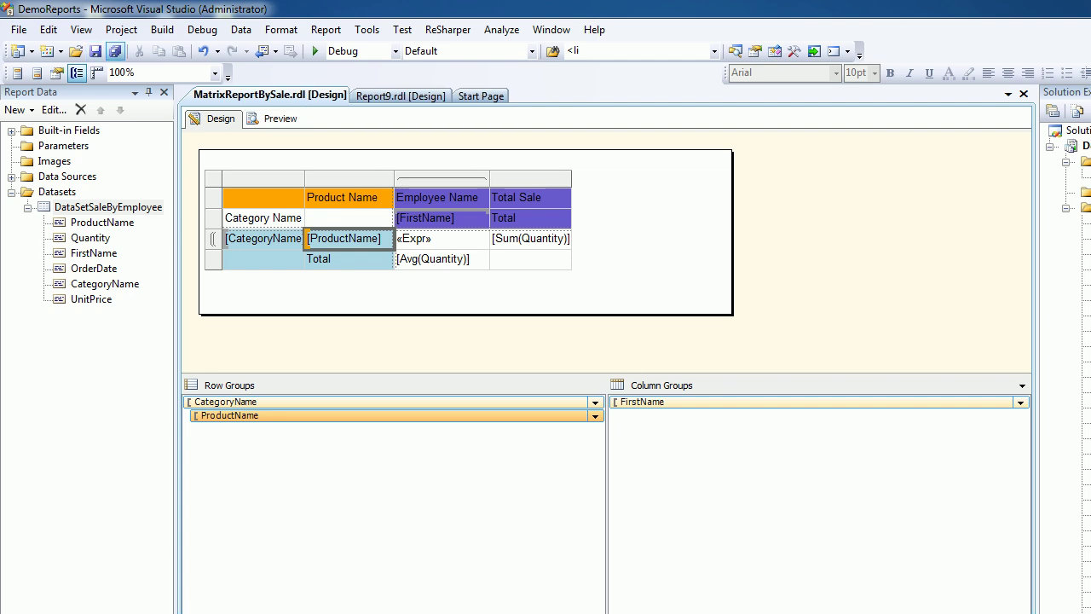
left_click(275, 118)
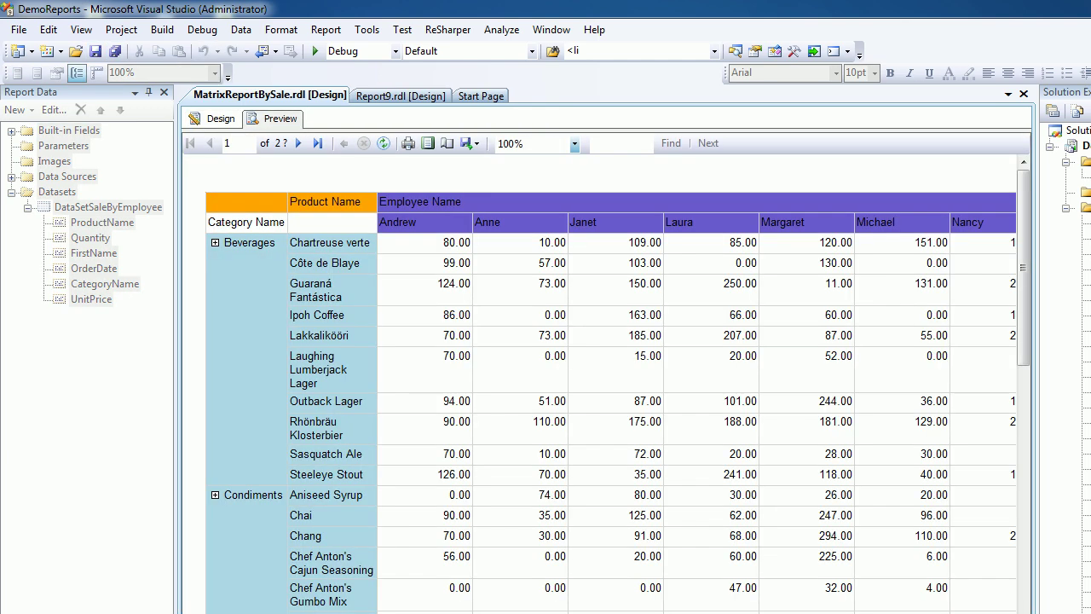
left_click(214, 242)
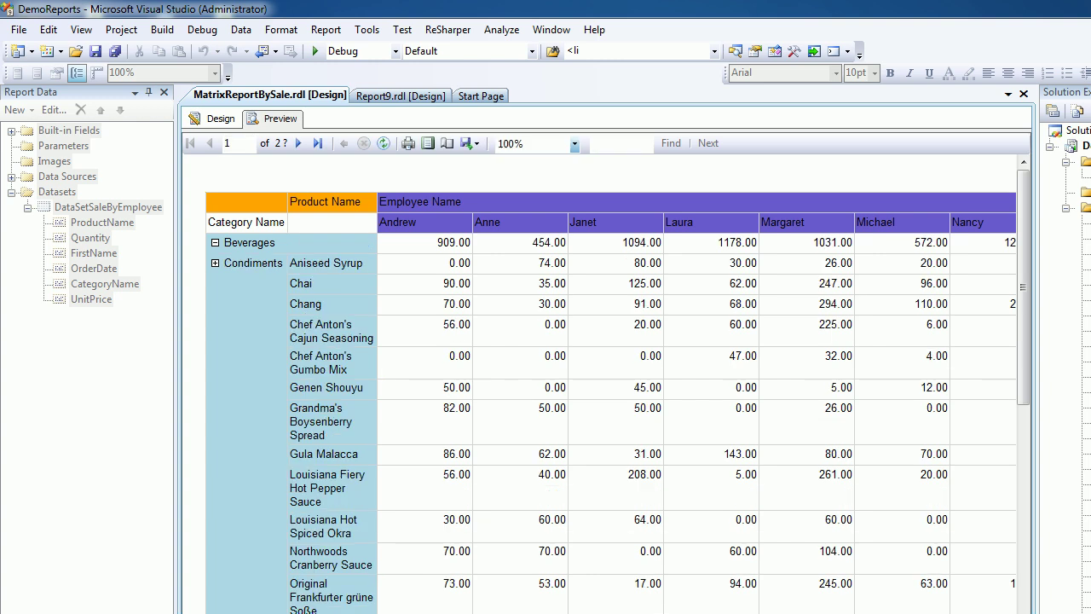
left_click(214, 119)
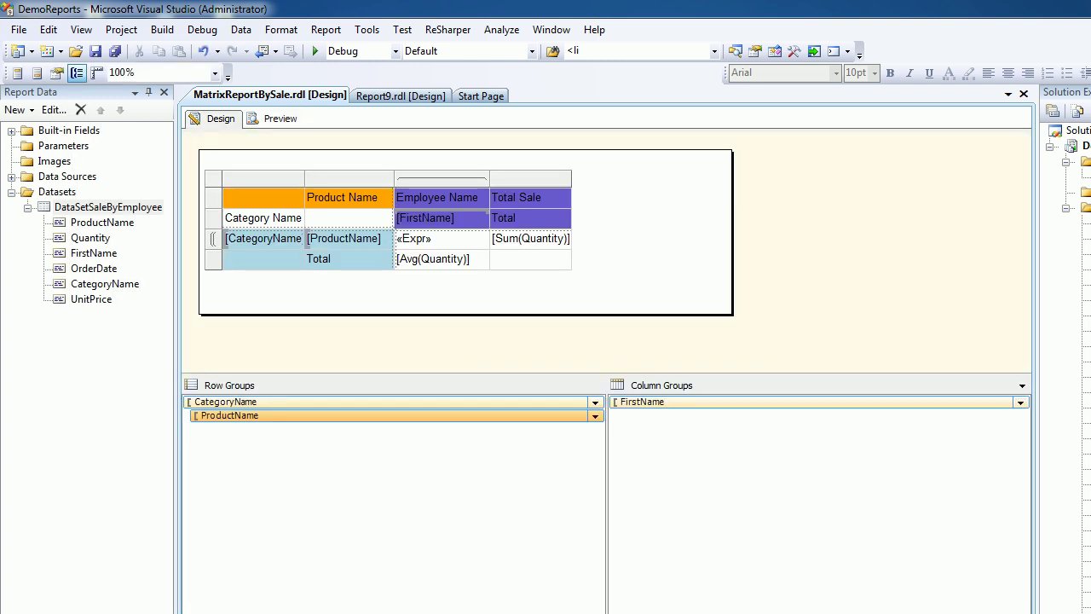
Set the ProductName group's initial visibility to Hide
right_click(238, 415)
left_click(281, 495)
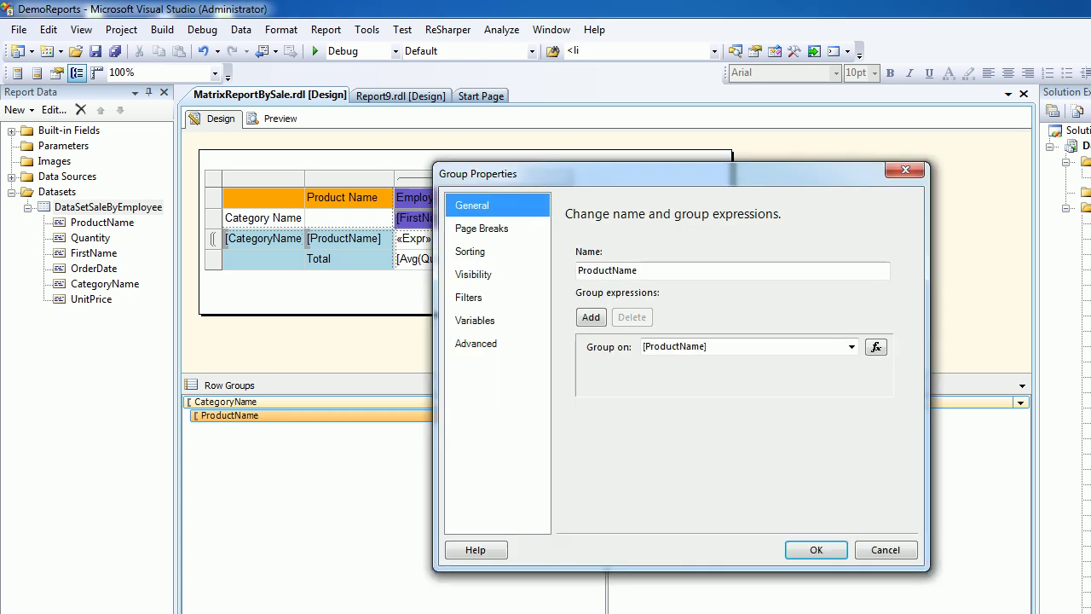
left_click(473, 274)
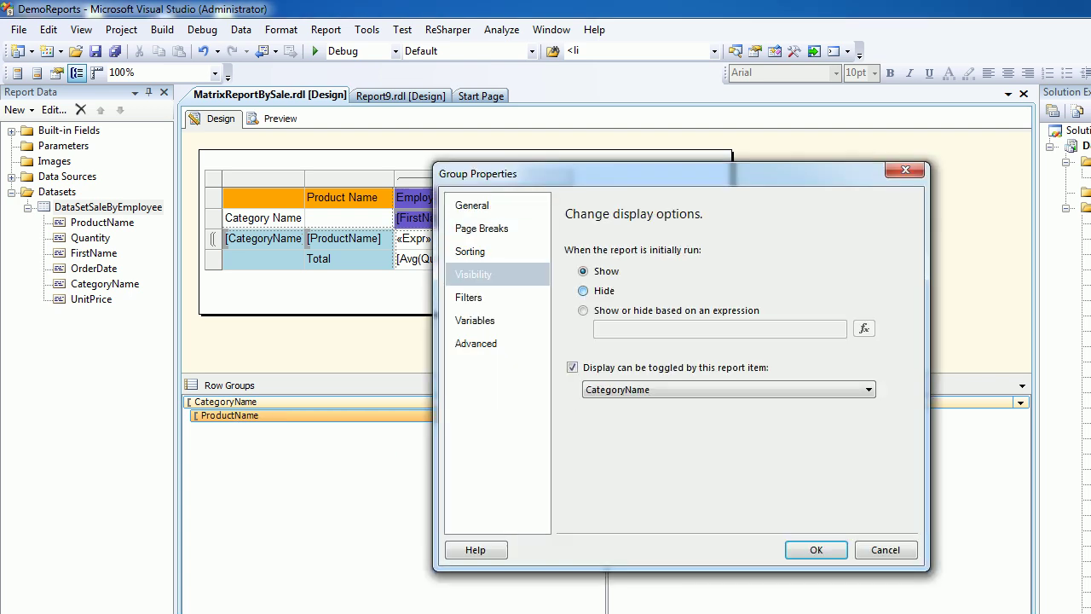
left_click(583, 290)
left_click(815, 550)
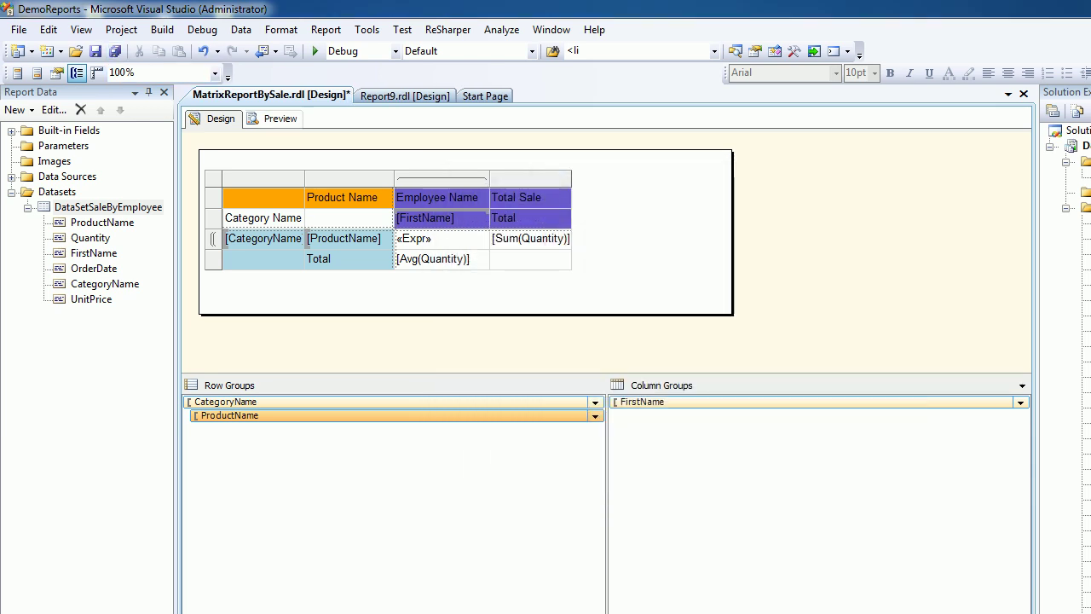
Preview the report and expand then collapse the Beverages category's product rows
left_click(273, 118)
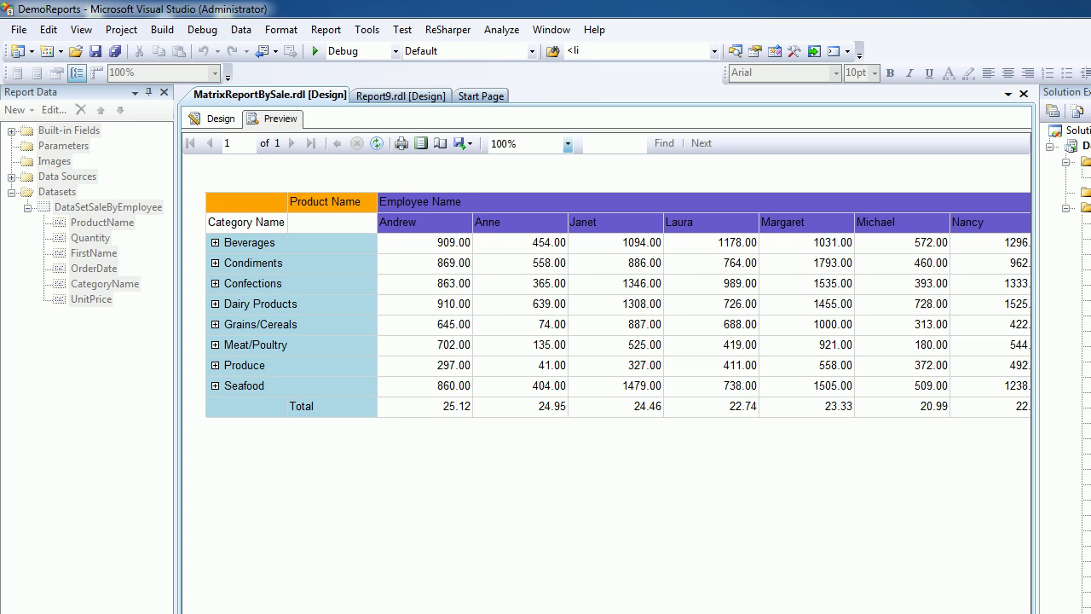
left_click(215, 242)
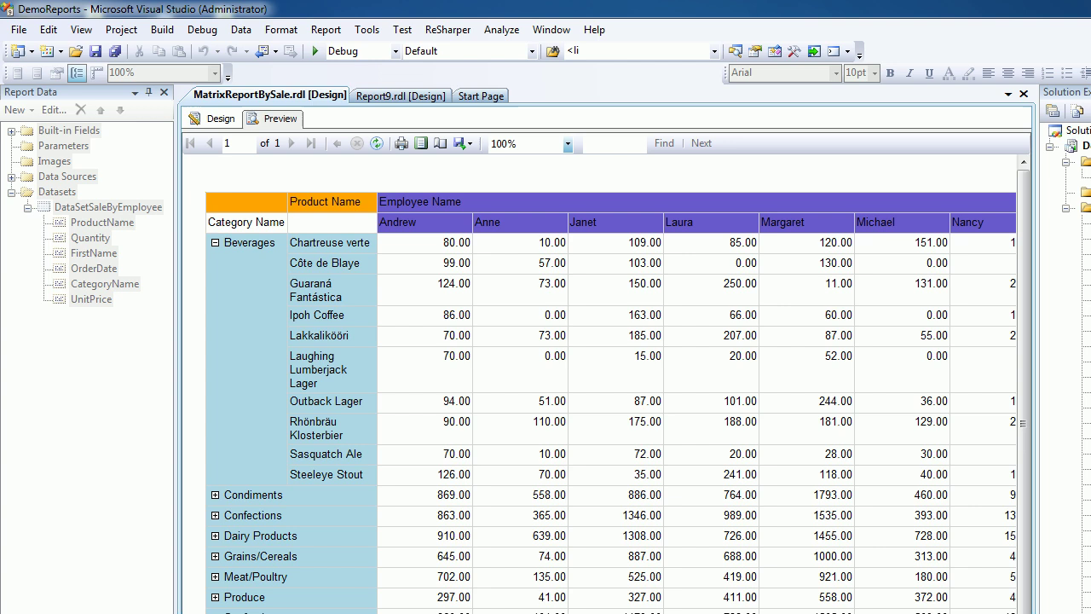
left_click(215, 242)
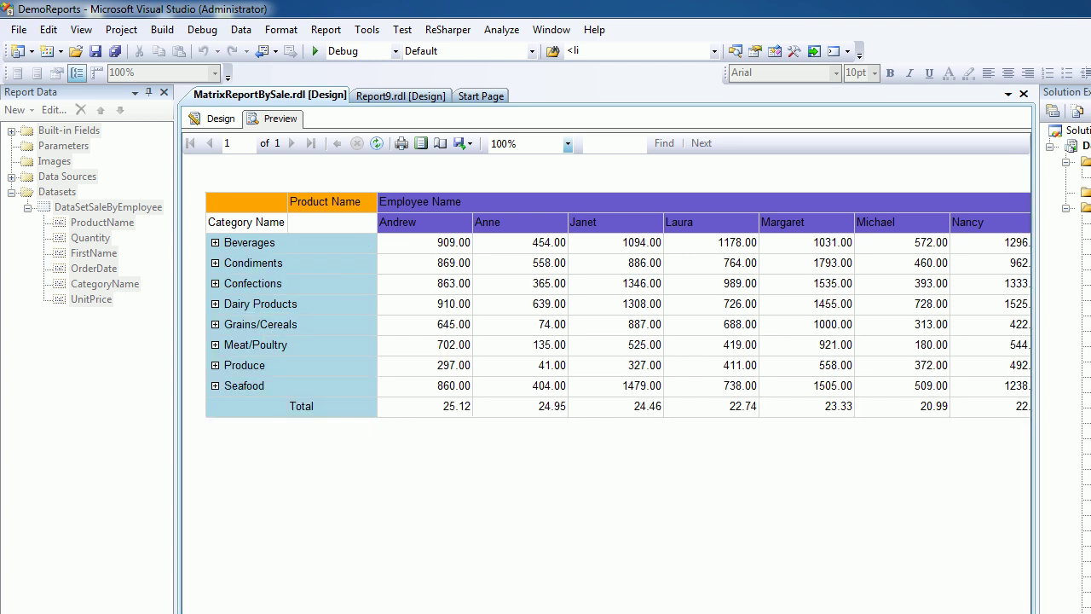